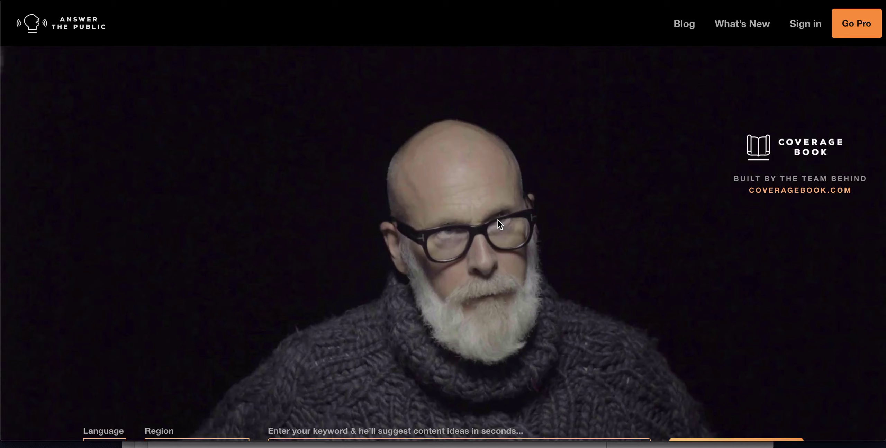
Search for 'coffee maker' in the en-GB keyword box to get its questions
scroll(492, 242, down, 3)
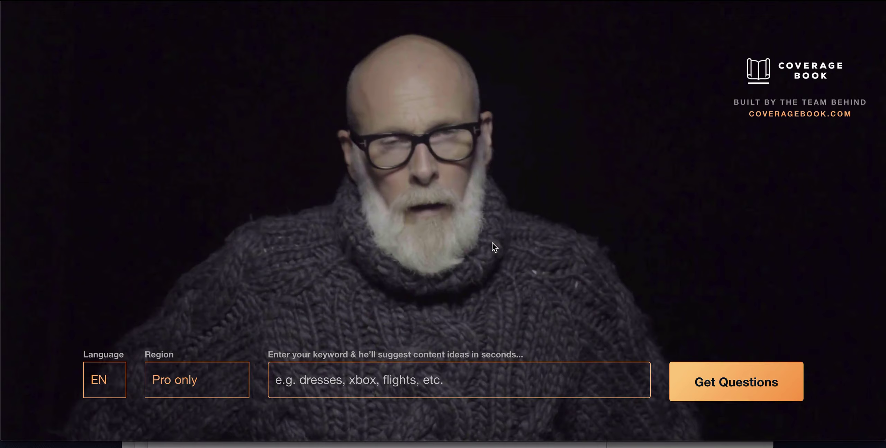
scroll(463, 287, down, 3)
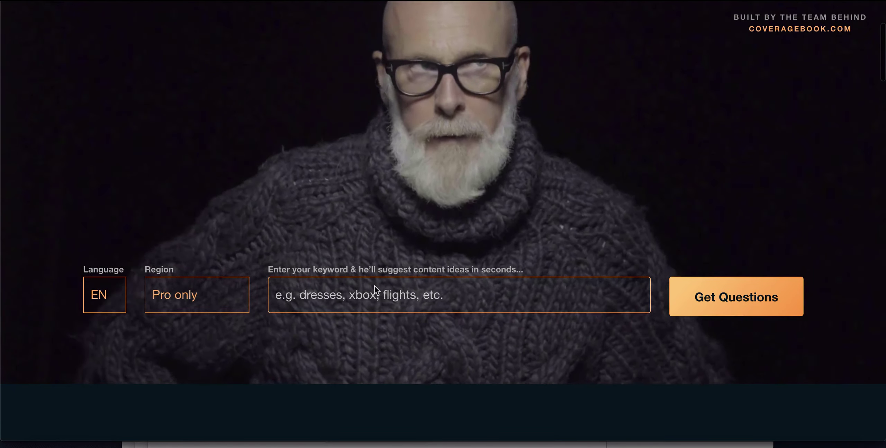
click(361, 305)
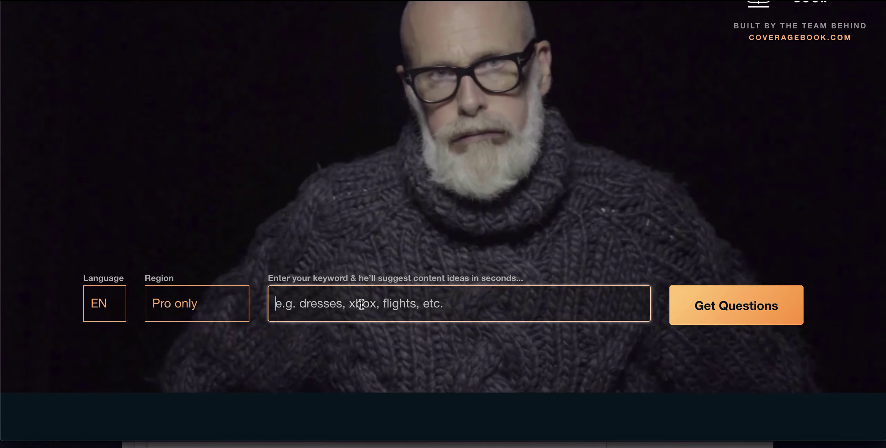
text(coffee maker)
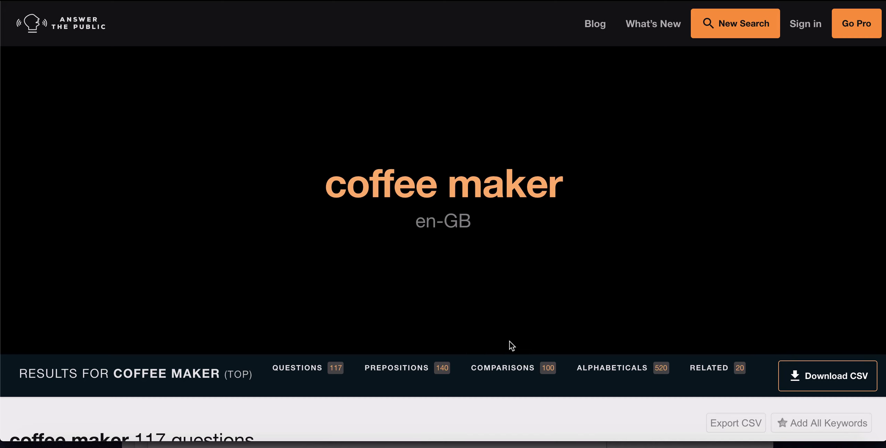
Scroll down to the coffee maker Questions wheel with its how, are, can, will, what, who branches
scroll(510, 341, down, 4)
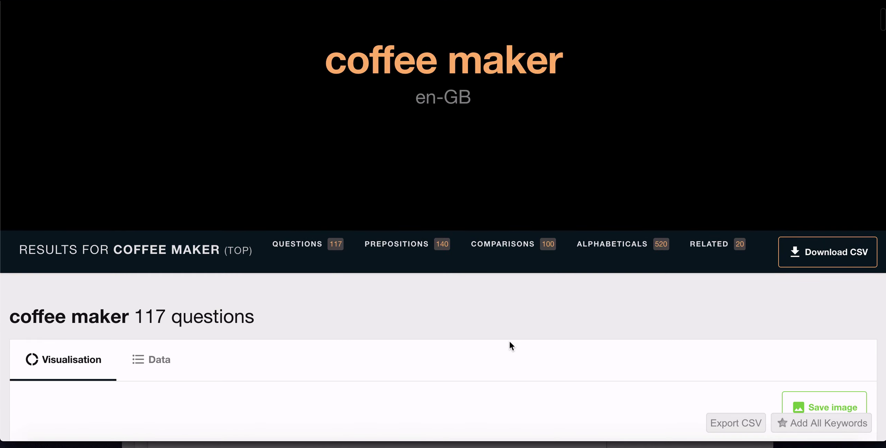
scroll(510, 343, down, 6)
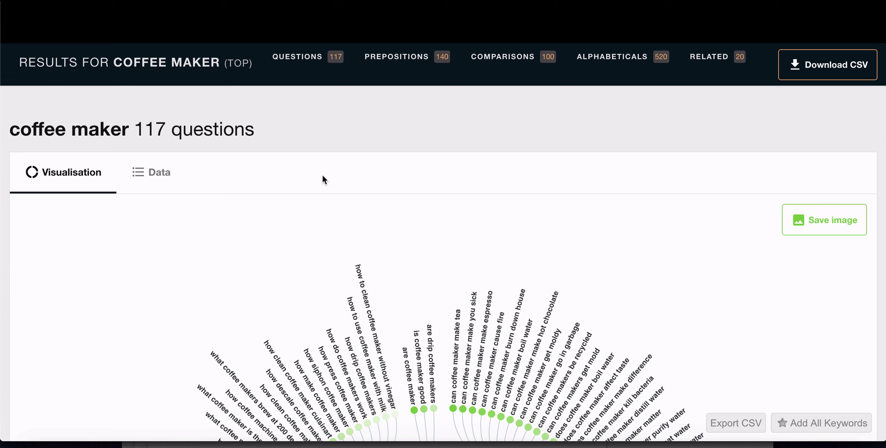
scroll(375, 227, down, 3)
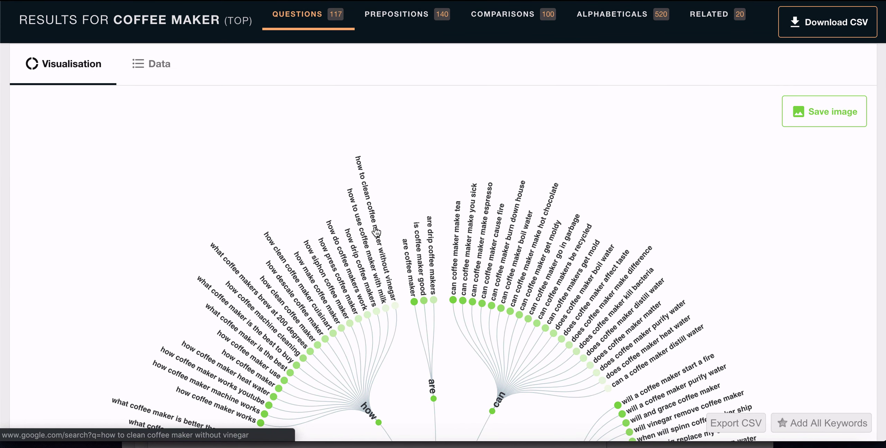
mouse_move(377, 231)
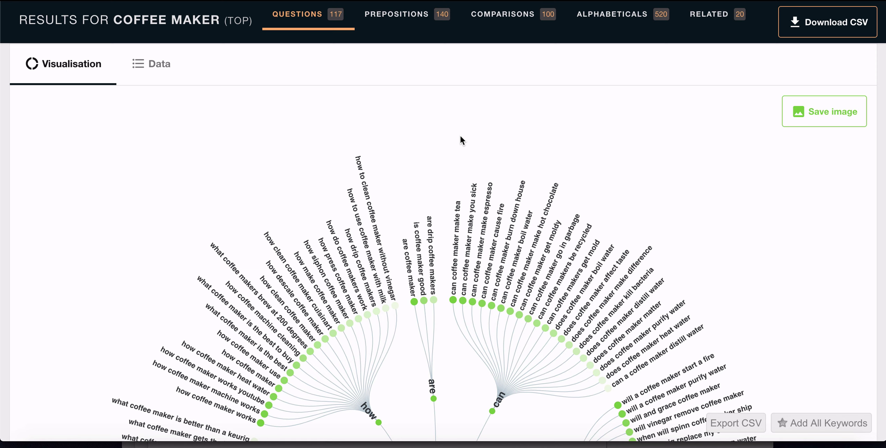
scroll(493, 231, down, 5)
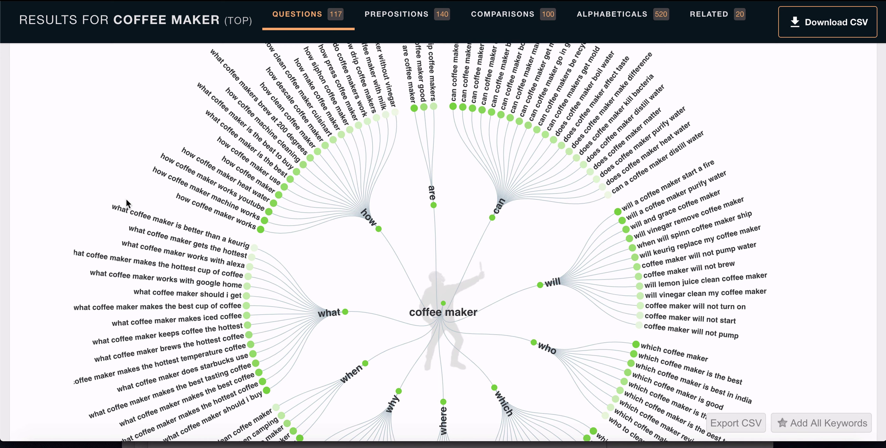
scroll(127, 200, down, 1)
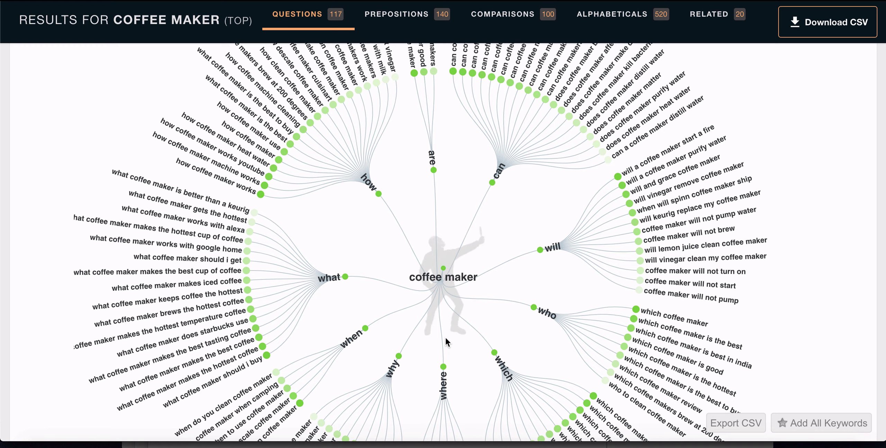
scroll(446, 343, down, 1)
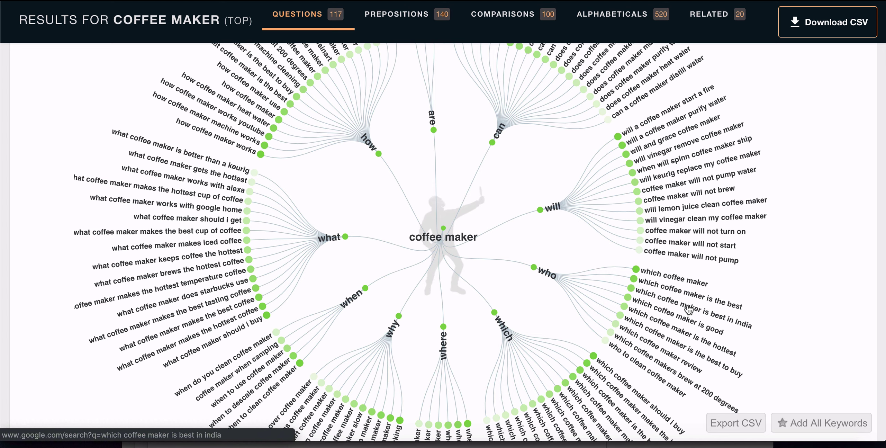
mouse_move(689, 310)
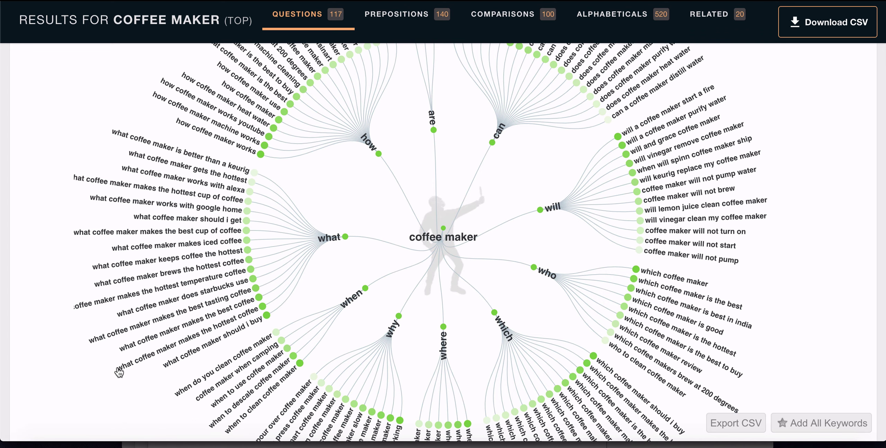
scroll(118, 368, down, 1)
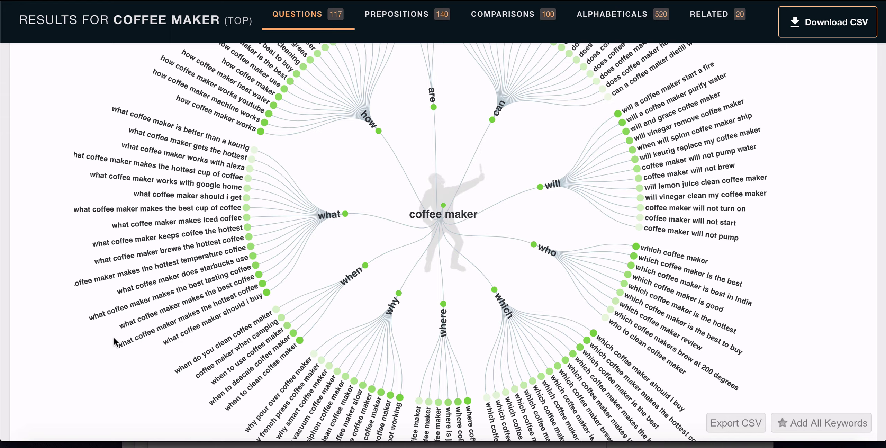
scroll(153, 338, up, 6)
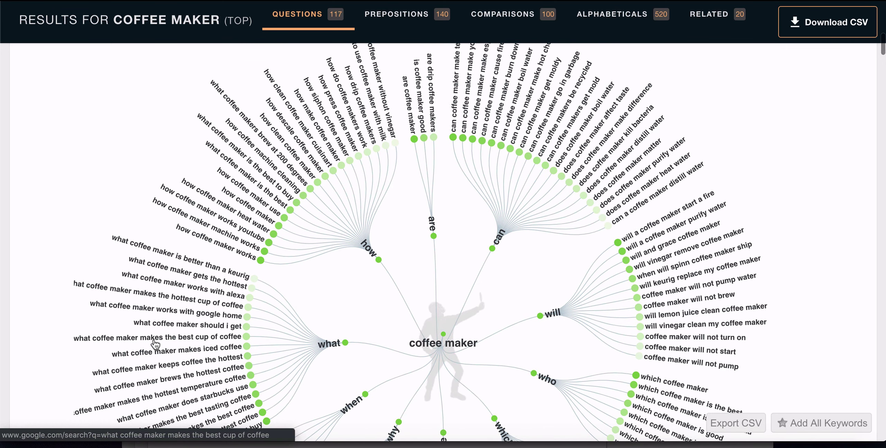
scroll(155, 341, up, 1)
scroll(155, 344, up, 1)
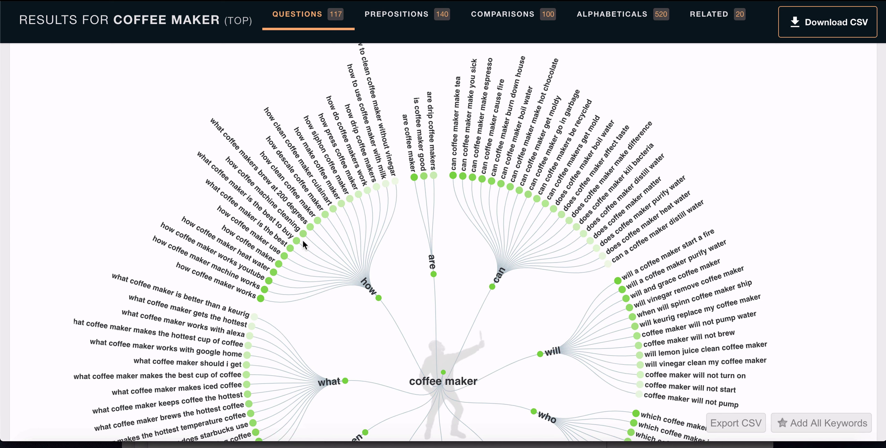
scroll(302, 240, up, 1)
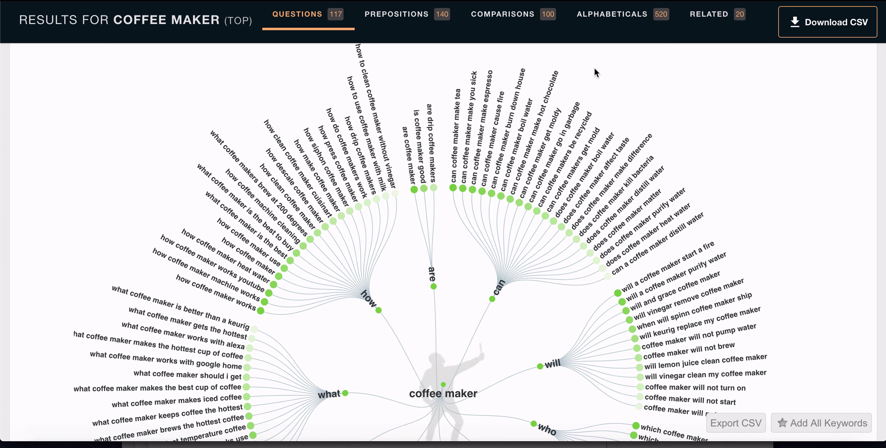
mouse_move(651, 248)
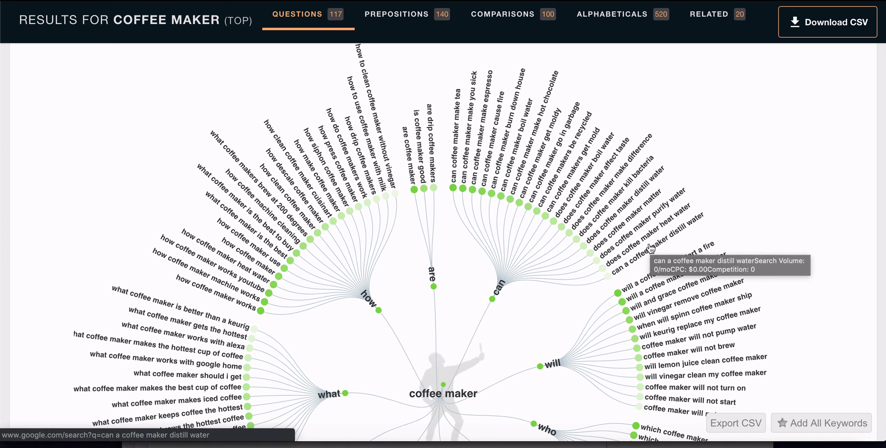
Browse the coffee maker prepositions wheel, viewing the tooltips on its keywords
scroll(654, 263, down, 8)
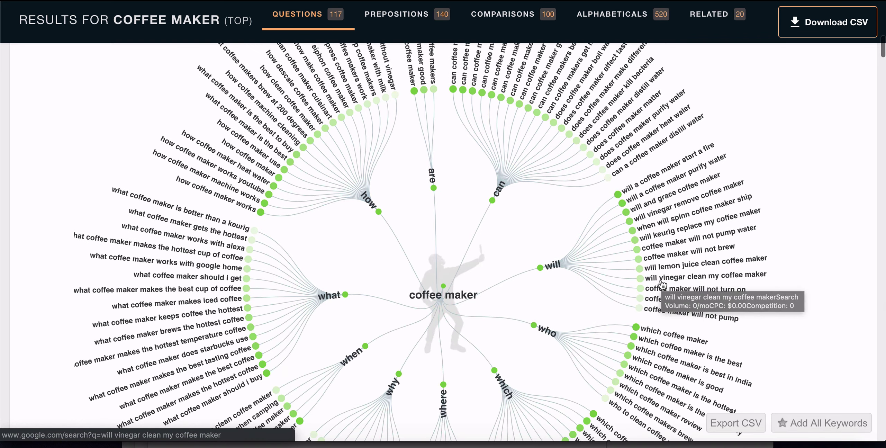
scroll(661, 280, down, 20)
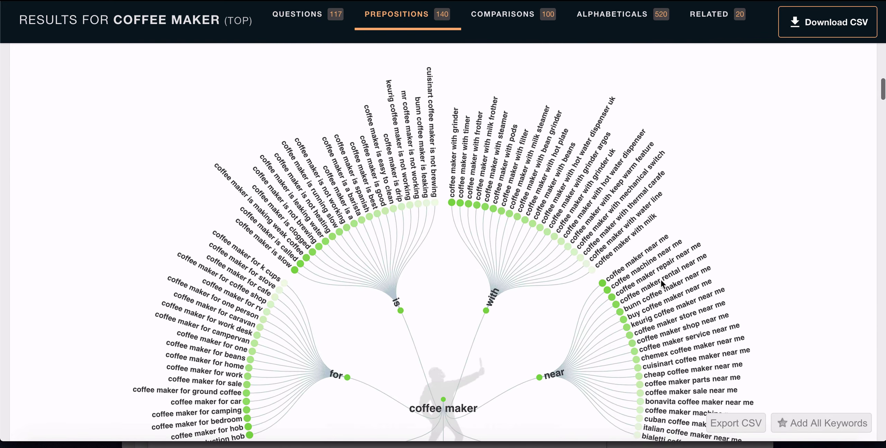
scroll(661, 280, up, 6)
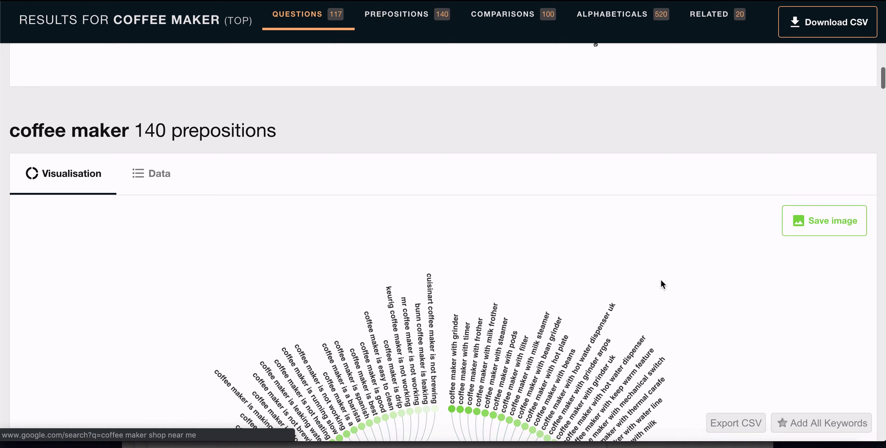
scroll(661, 279, down, 4)
scroll(661, 280, down, 3)
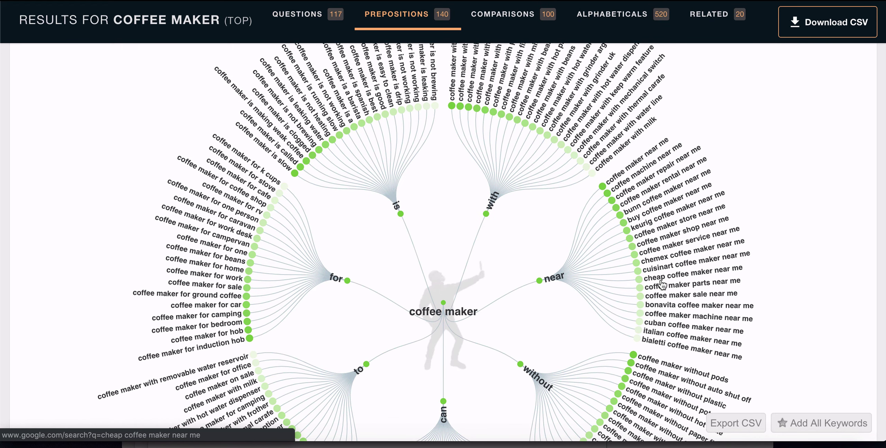
mouse_move(662, 284)
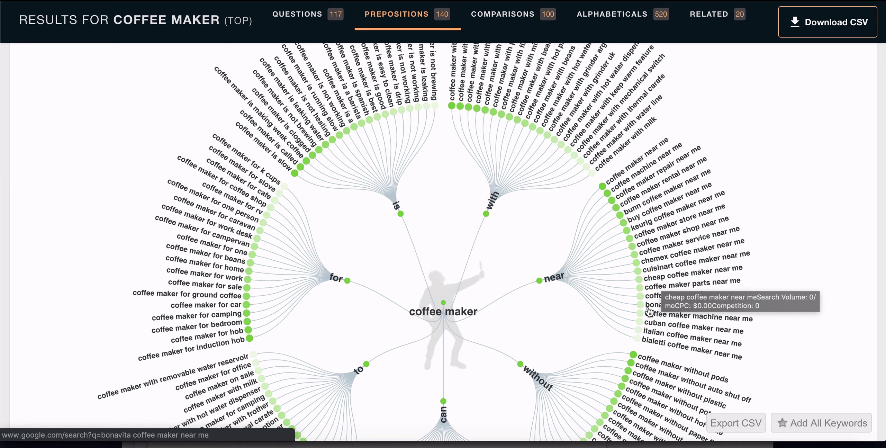
scroll(653, 302, down, 2)
mouse_move(650, 313)
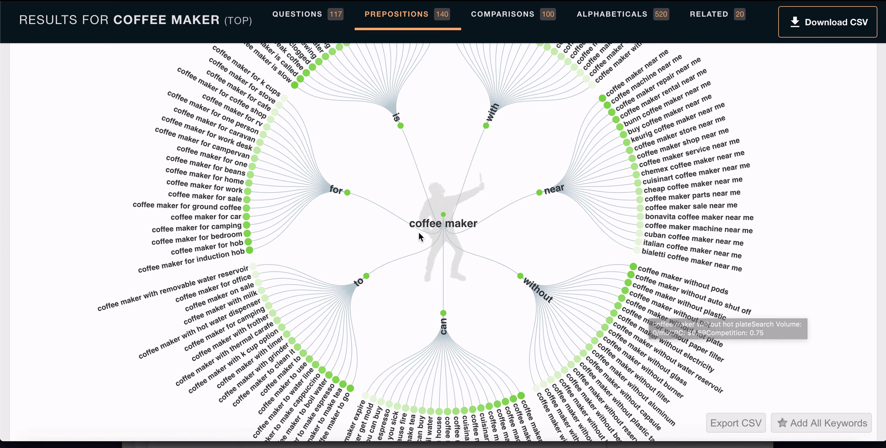
Scroll further down the prepositions wheel to its lower 'can' and 'without' branches
scroll(207, 207, up, 2)
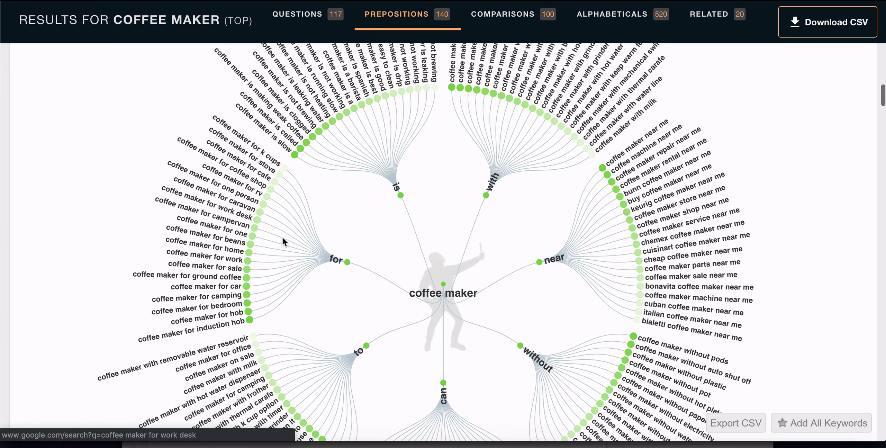
scroll(282, 237, down, 1)
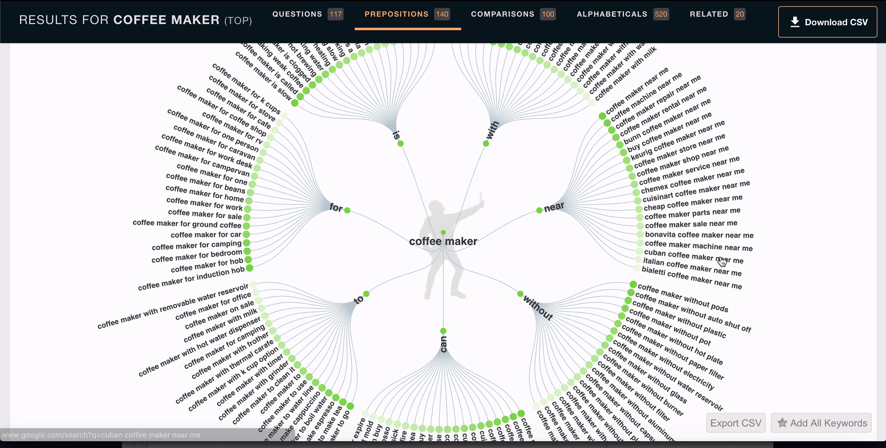
mouse_move(723, 262)
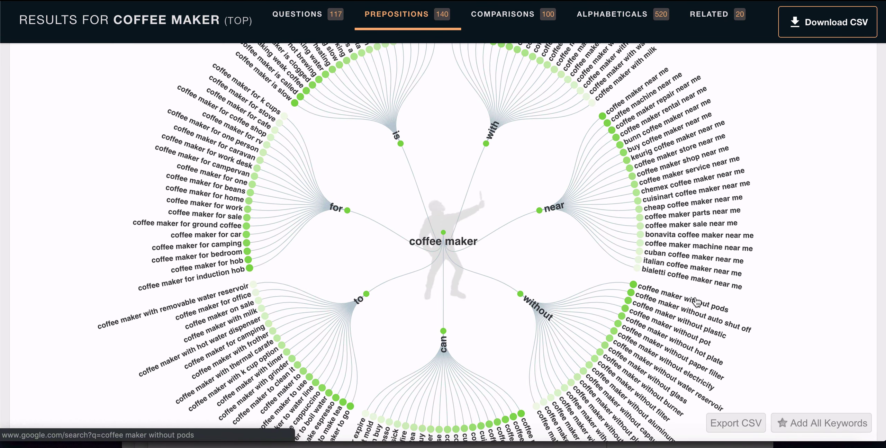
scroll(696, 301, down, 2)
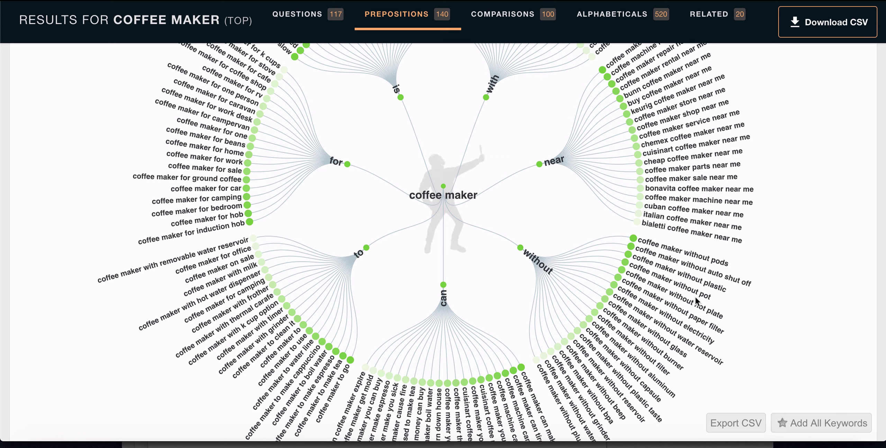
scroll(537, 299, down, 1)
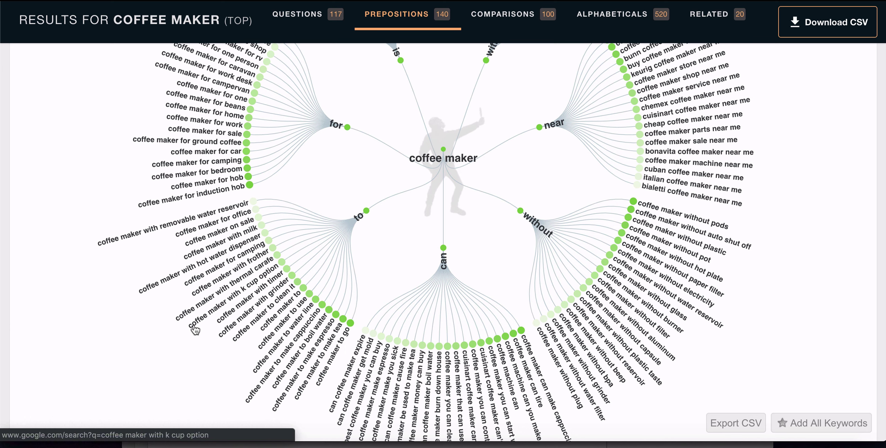
Read through the comparisons wheel's vs, like, versus, and, or branches, then reach the a, b, c alphabetical lists
scroll(219, 337, down, 5)
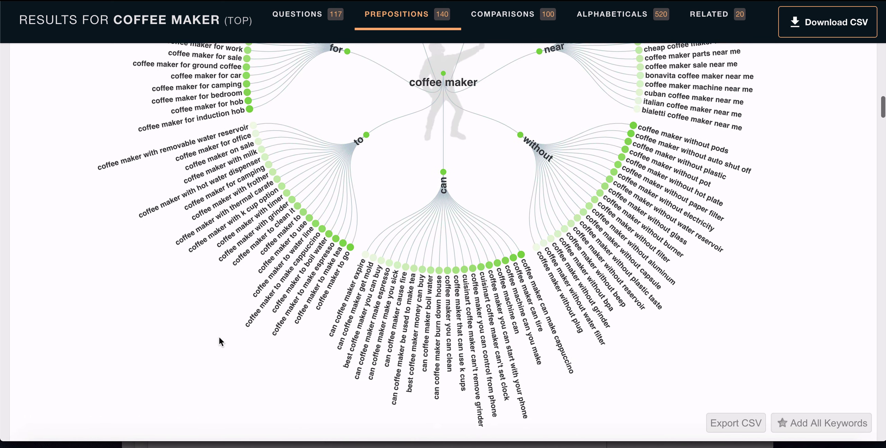
scroll(219, 338, down, 10)
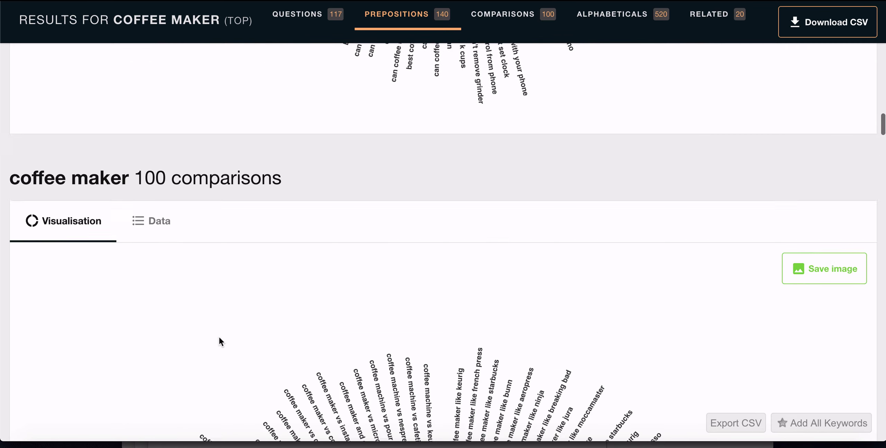
scroll(218, 335, down, 1)
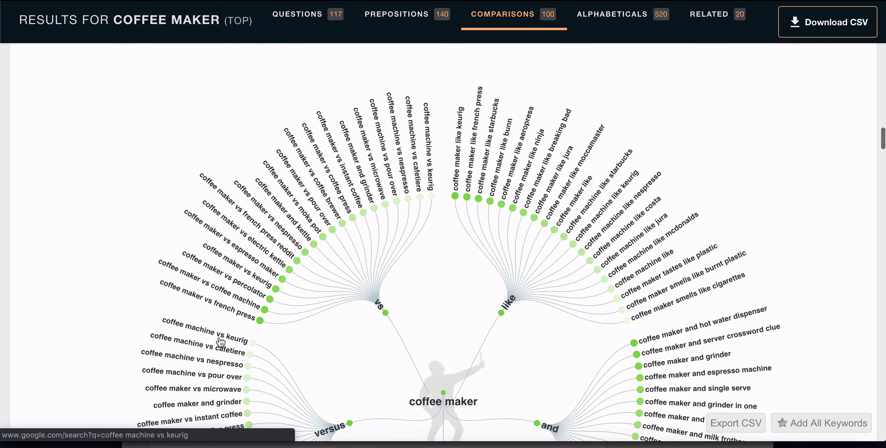
scroll(182, 253, down, 4)
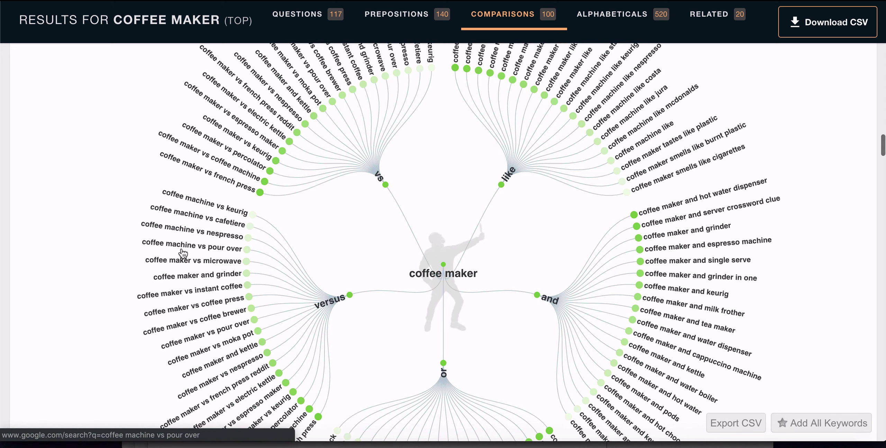
scroll(230, 282, down, 1)
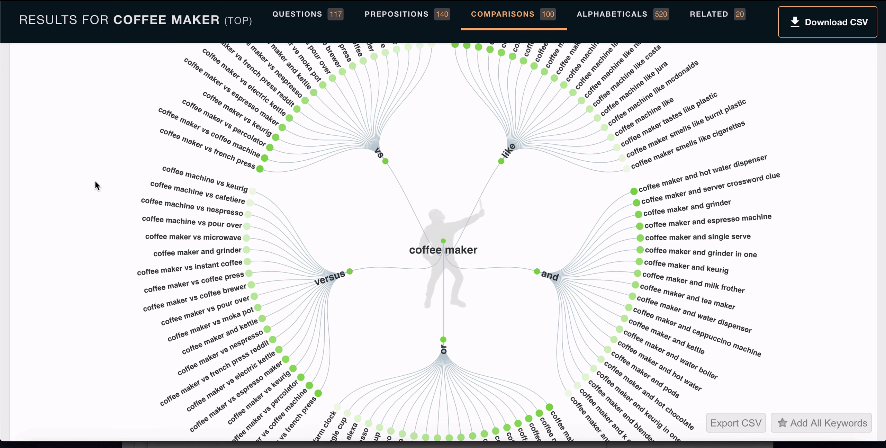
scroll(78, 266, down, 3)
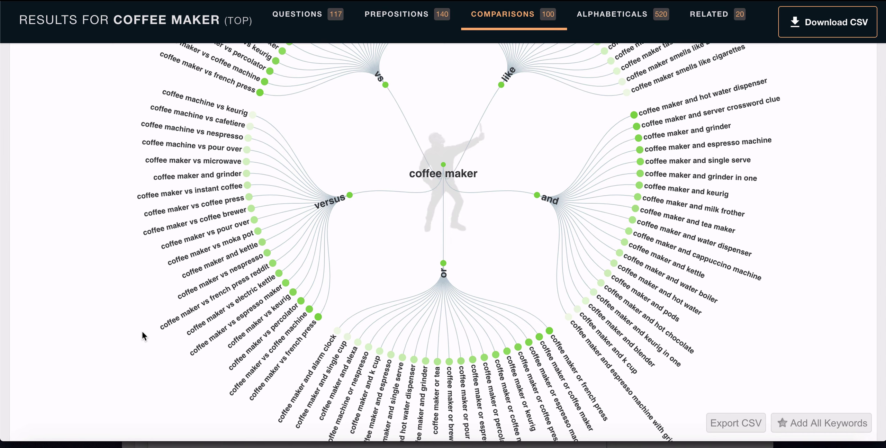
scroll(142, 332, down, 8)
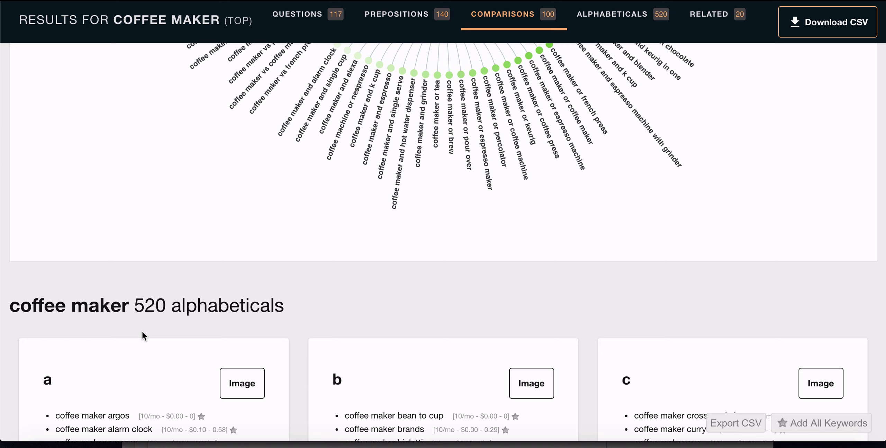
scroll(211, 340, up, 1)
scroll(212, 341, up, 1)
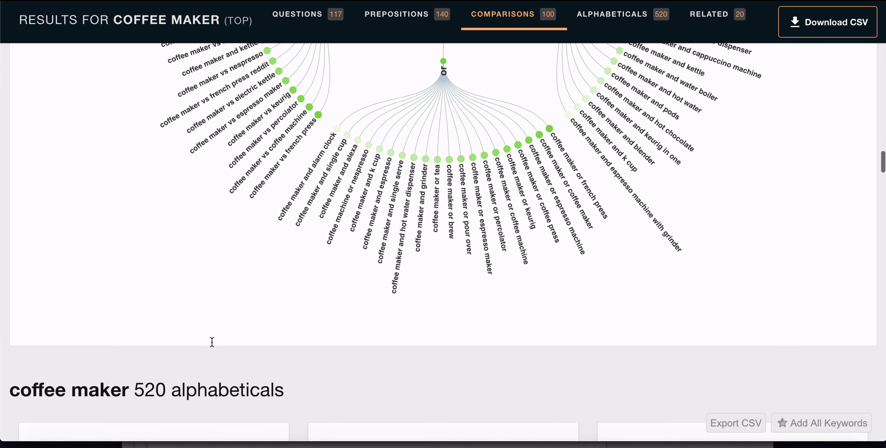
scroll(625, 179, up, 1)
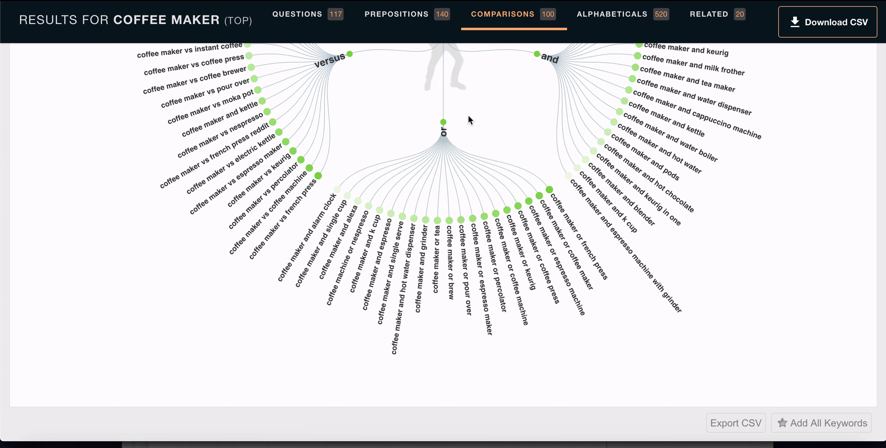
scroll(518, 314, down, 6)
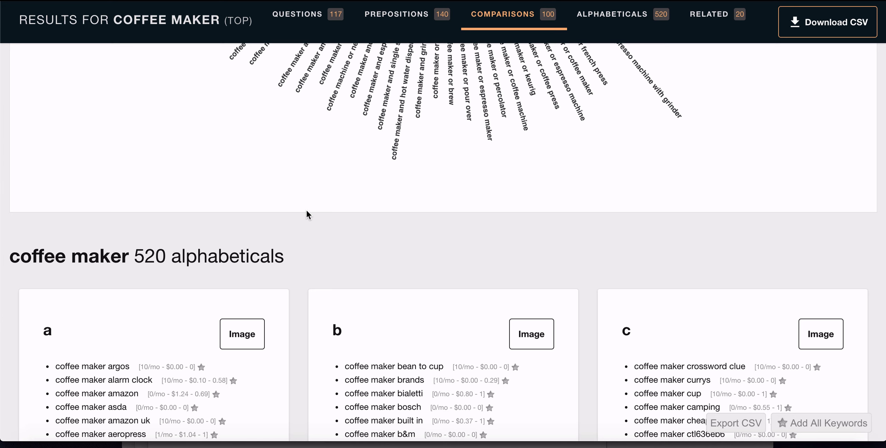
Browse the alphabetical keyword cards from a/b/c through d/e/f and g/h/i to j/k/l
scroll(358, 248, down, 3)
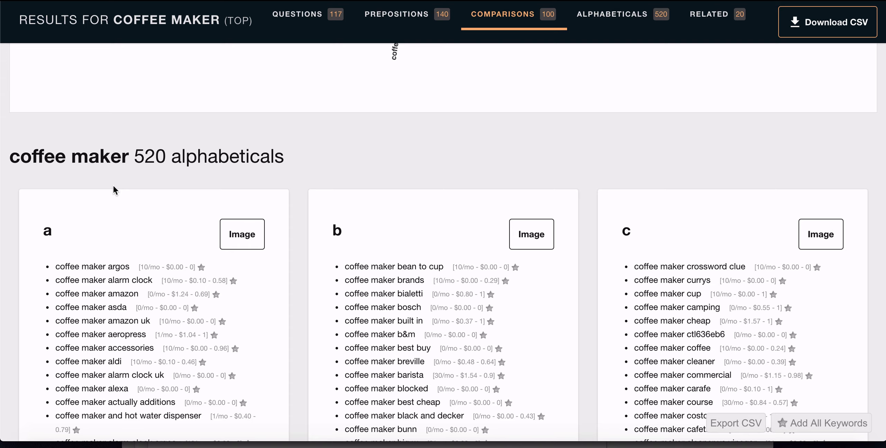
scroll(114, 187, down, 3)
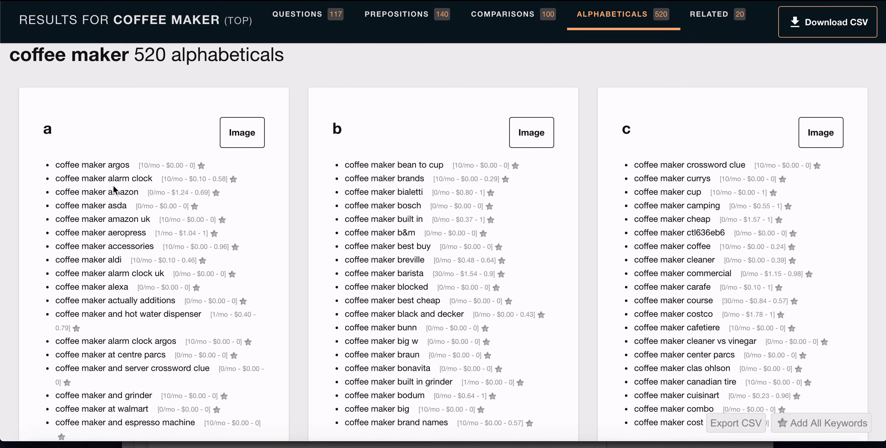
scroll(268, 220, down, 1)
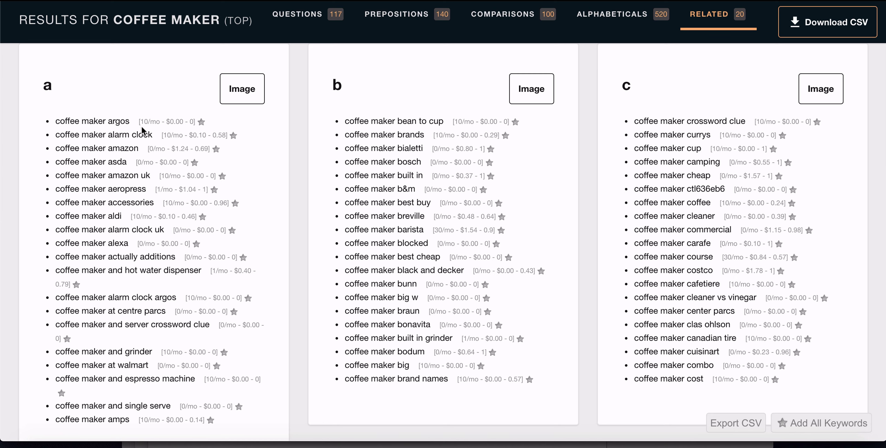
scroll(176, 192, down, 2)
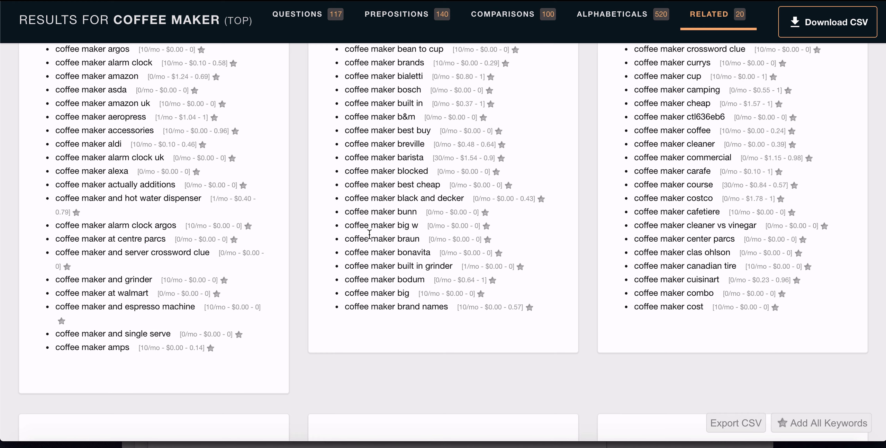
scroll(369, 234, down, 1)
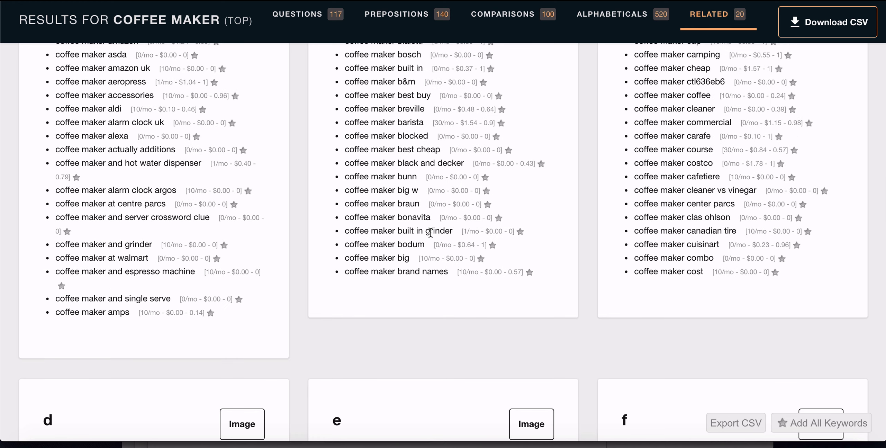
scroll(407, 236, down, 7)
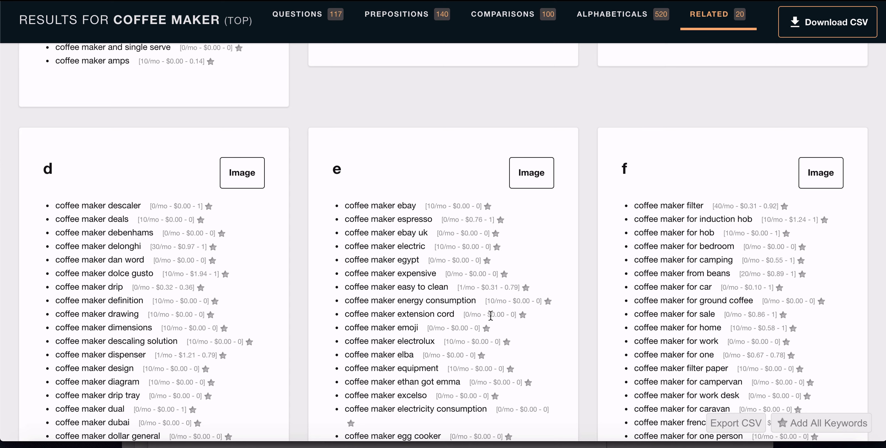
scroll(491, 315, up, 8)
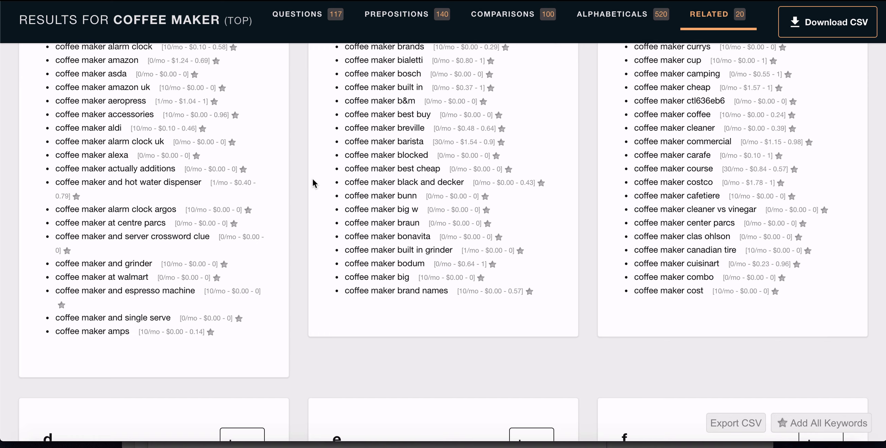
scroll(403, 234, down, 3)
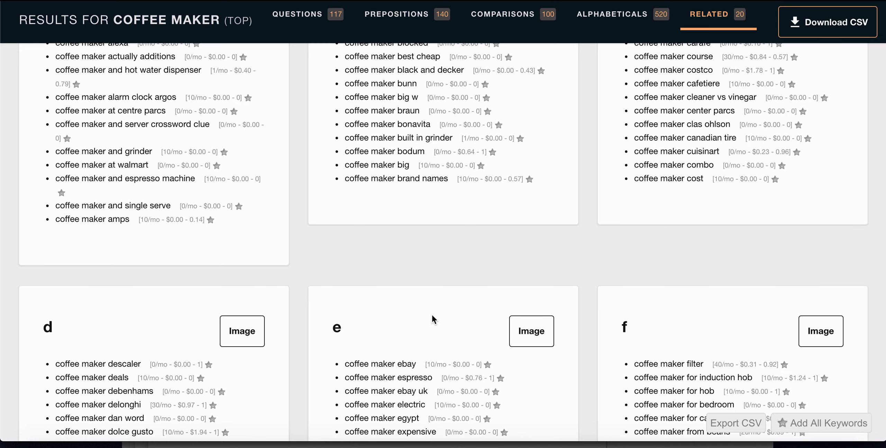
scroll(432, 314, down, 20)
scroll(432, 314, down, 1)
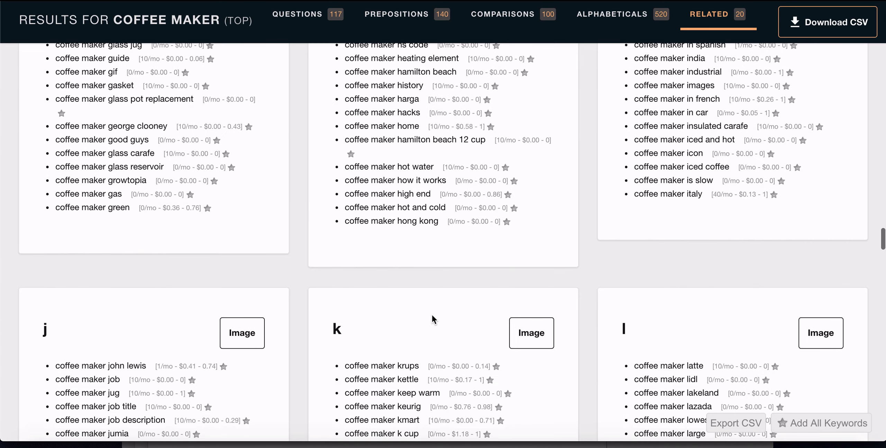
Scroll back up toward the 'coffee maker' en-GB search header at the top of the results
scroll(446, 264, up, 20)
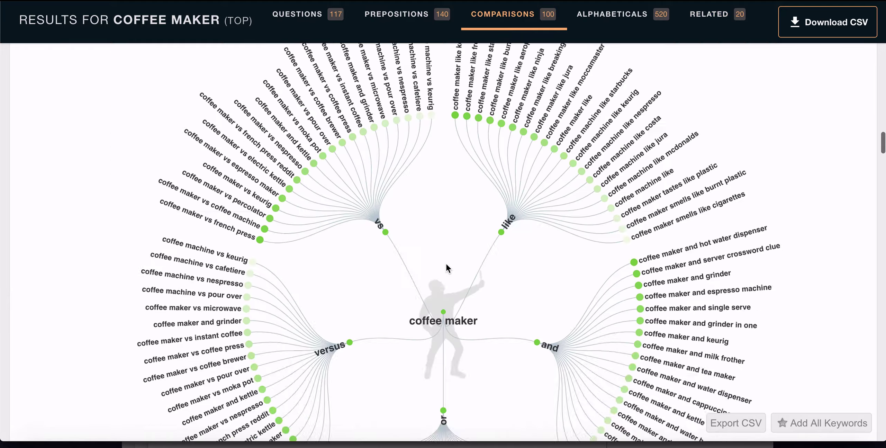